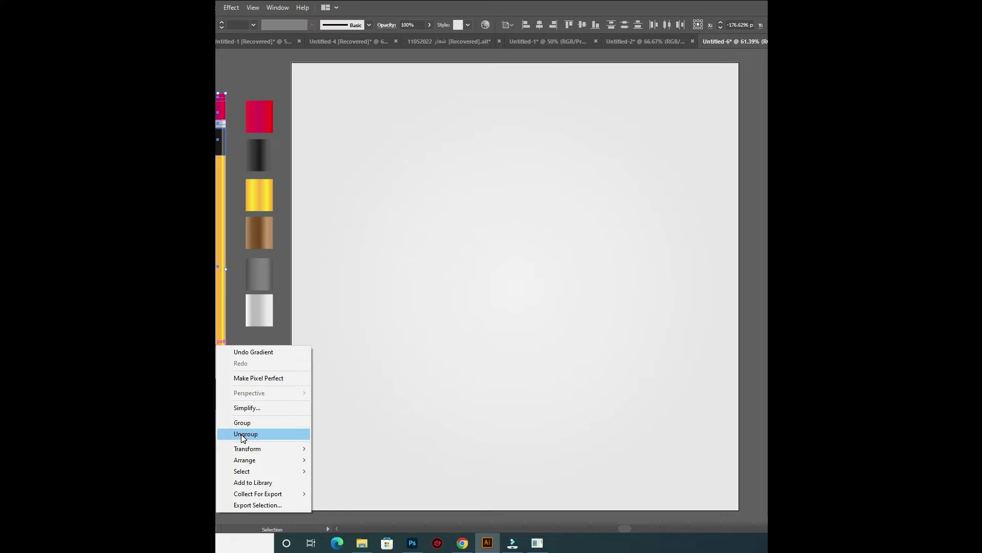
Step: Group all parts of the finished sample pencil and move it onto the artboard
left_click(241, 422)
left_click_drag(217, 358, 477, 356)
left_click_drag(357, 368, 356, 369)
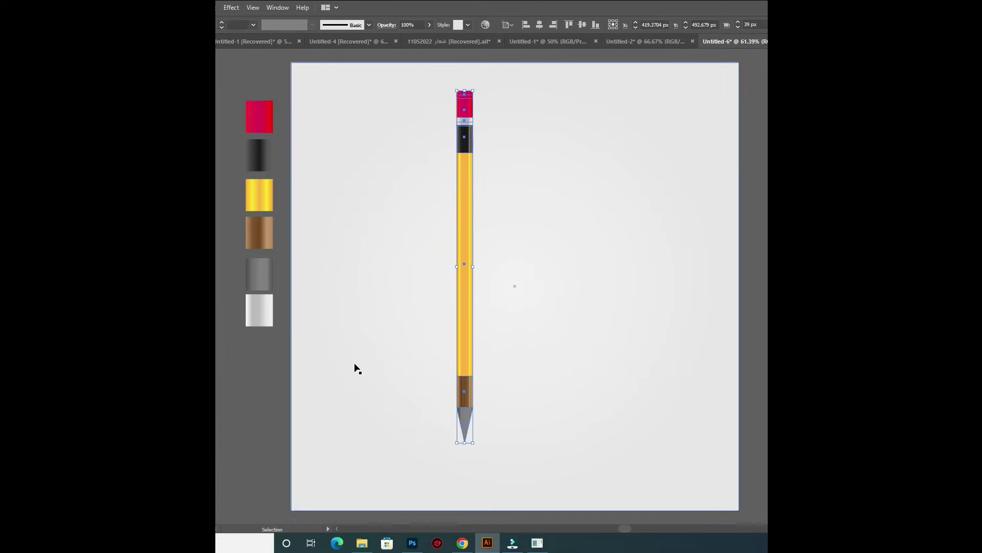
left_click(592, 333)
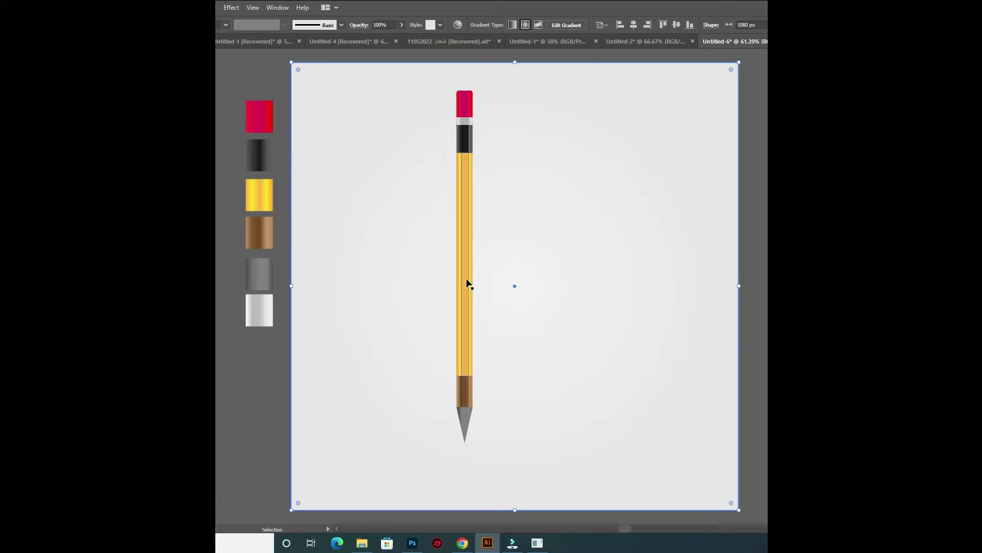
Step: Move the finished sample pencil off the artboard, beyond the column of gradient swatches, leaving the canvas clear
left_click_drag(465, 280, 225, 275)
left_click_drag(387, 303, 393, 274)
left_click(393, 275)
Step: Draw a tall, narrow rectangle about 52 px wide and 706 px high on the artboard and fill it with yellow
key("m")
left_click_drag(442, 124, 463, 416)
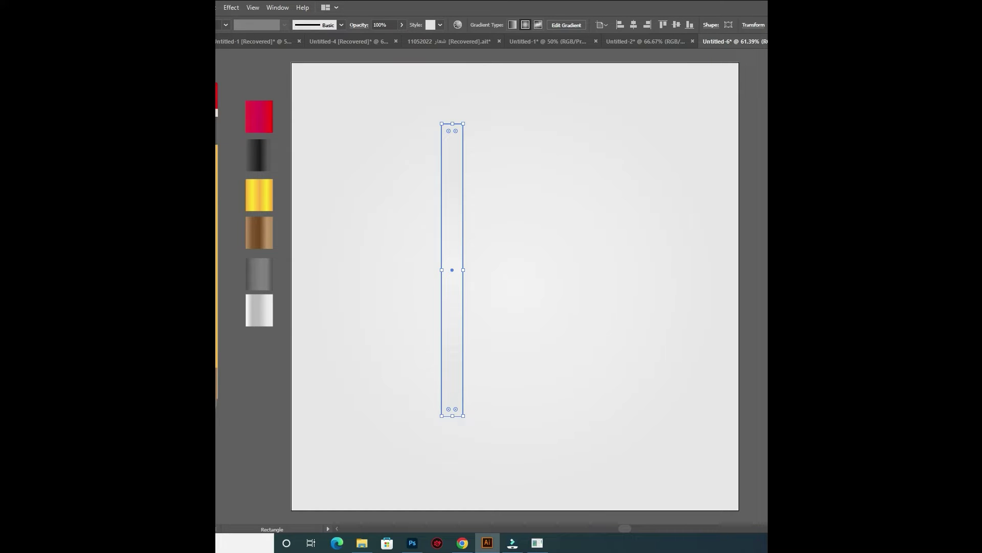
key("ctrl+z")
key("v")
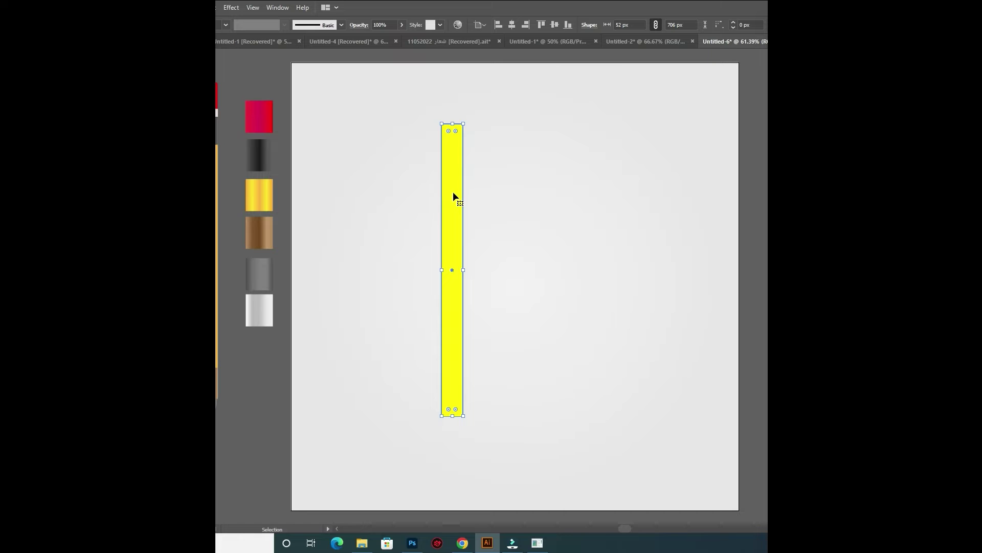
Step: Make a shortened copy of the yellow bar, about 52 by 72 px, at the bar's lower end
left_click_drag(453, 196, 453, 217)
left_click_drag(453, 143, 453, 407)
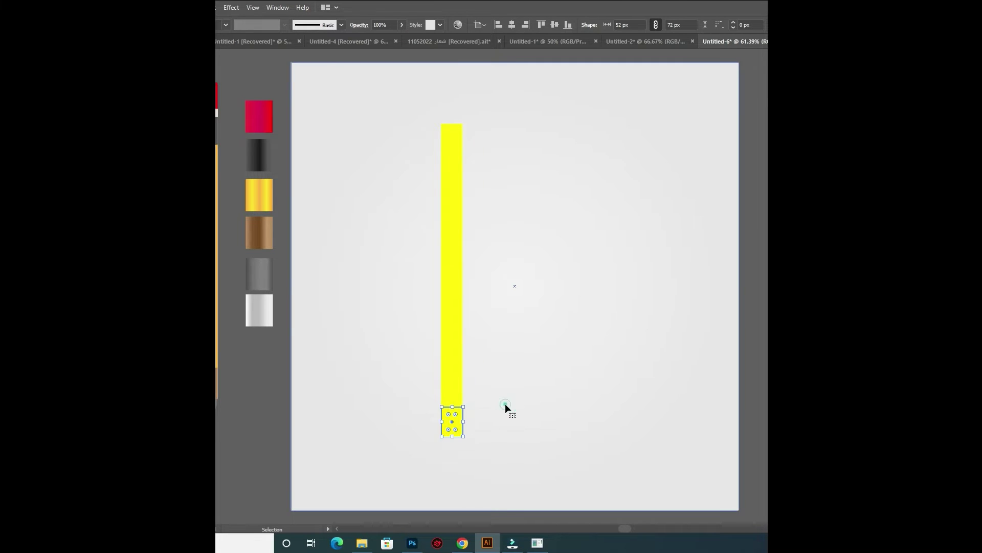
left_click(490, 404)
left_click(604, 334)
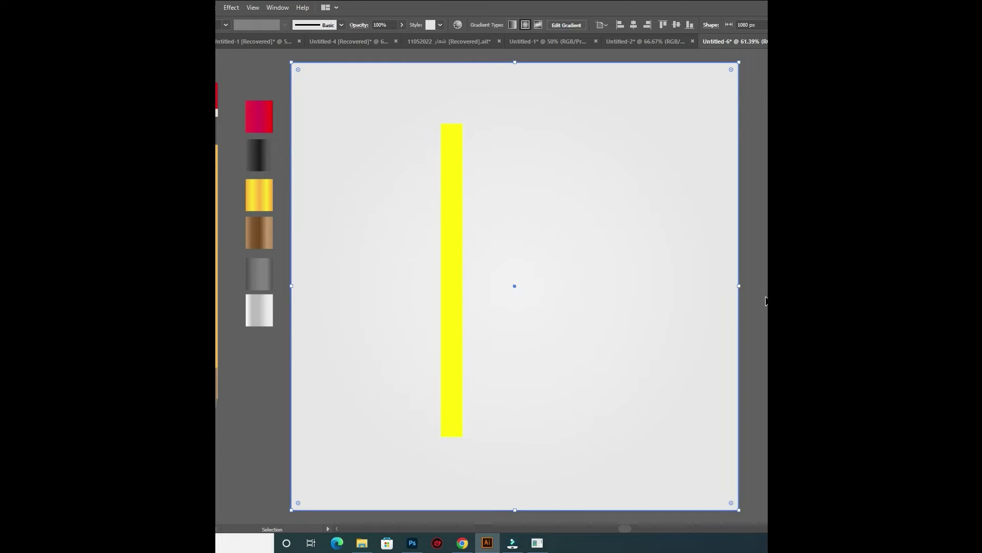
Step: Shift the small yellow rectangle down so it sits directly beneath the long bar
key("ctrl+shift+a")
left_click(462, 356)
left_click(448, 420)
left_click_drag(448, 416, 450, 428)
left_click(486, 415)
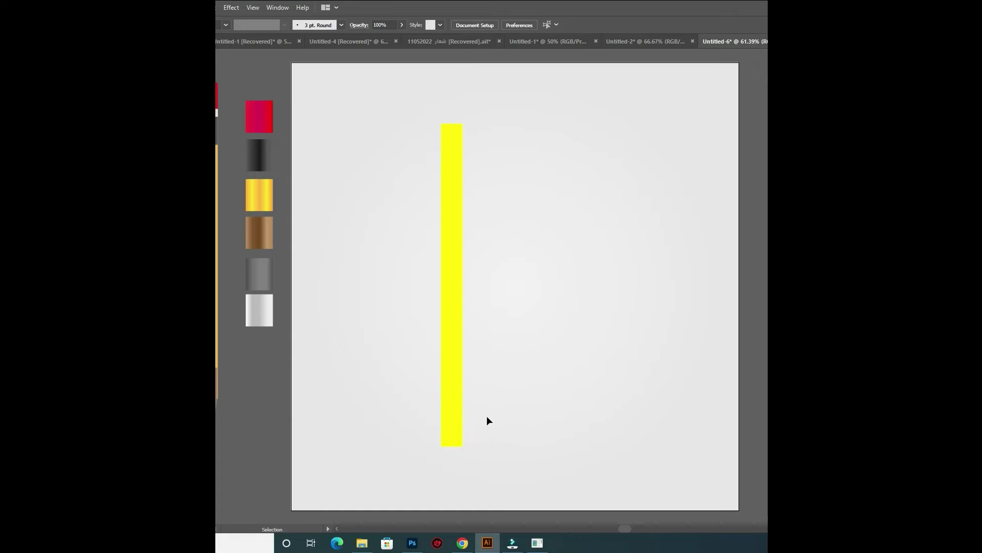
Step: Duplicate the small rectangle directly below itself and pull the copy's lower corners together into a centred pencil point
left_click(462, 435)
left_click_drag(460, 434, 460, 465)
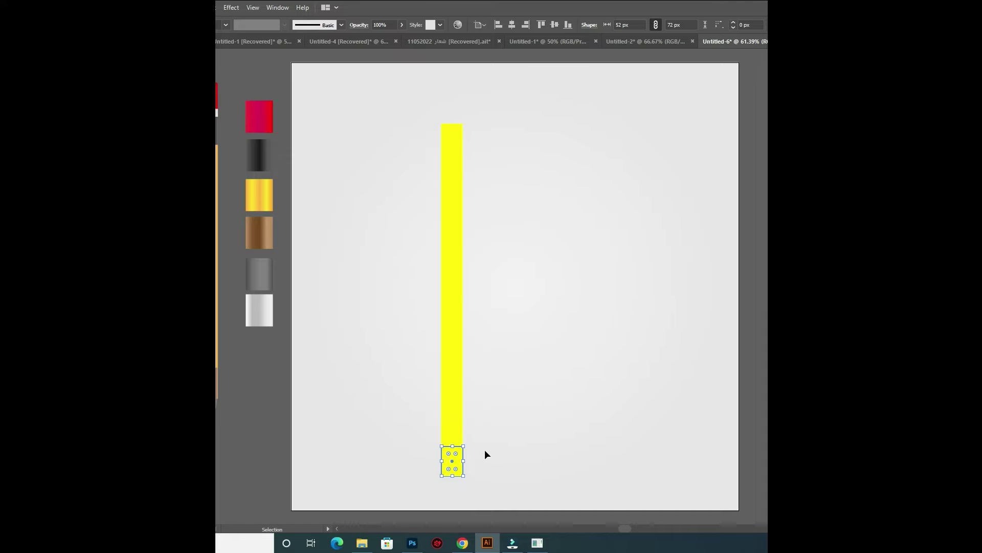
key("a")
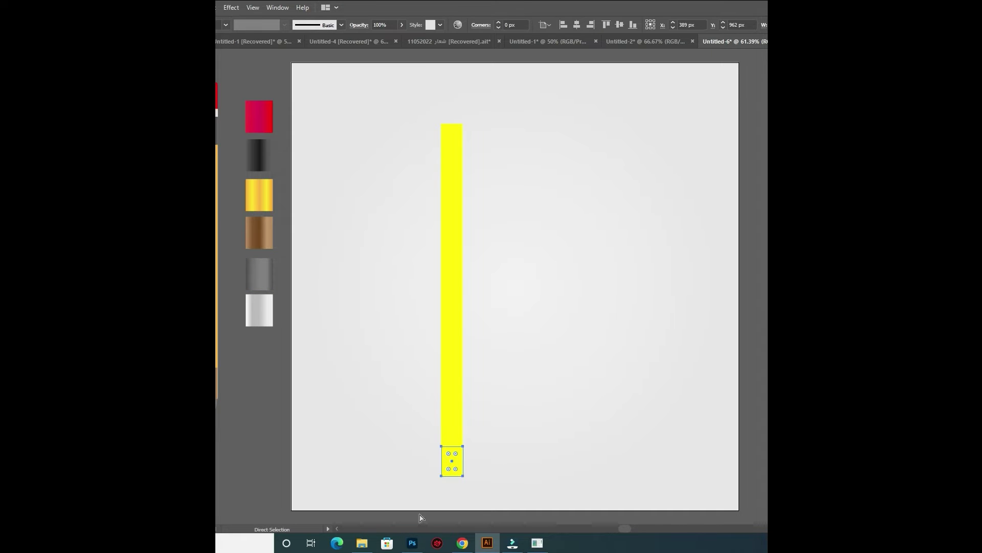
left_click_drag(464, 475, 459, 474)
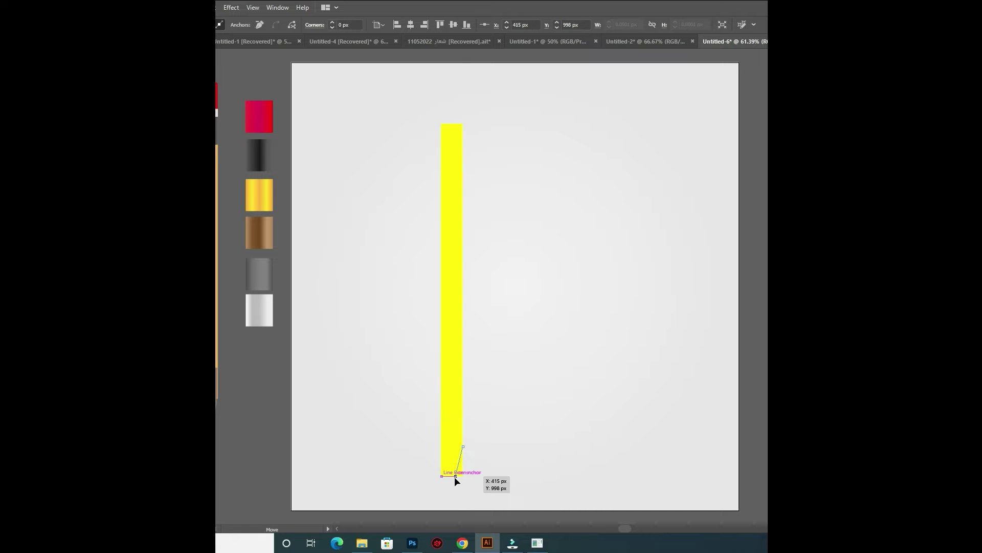
mouse_move(454, 477)
left_mouse_down()
mouse_move(442, 475)
mouse_move(453, 475)
left_mouse_up()
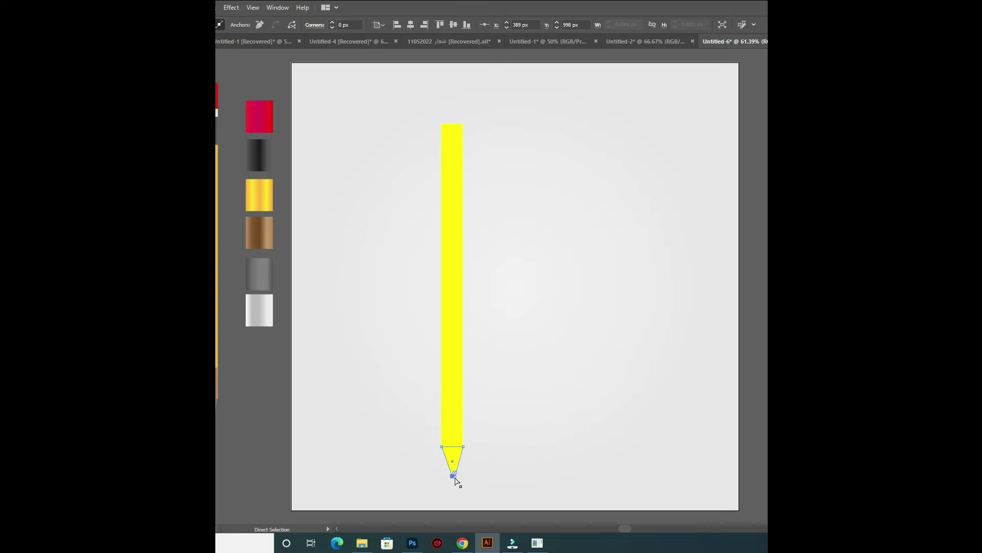
left_click(454, 477)
left_click(455, 475)
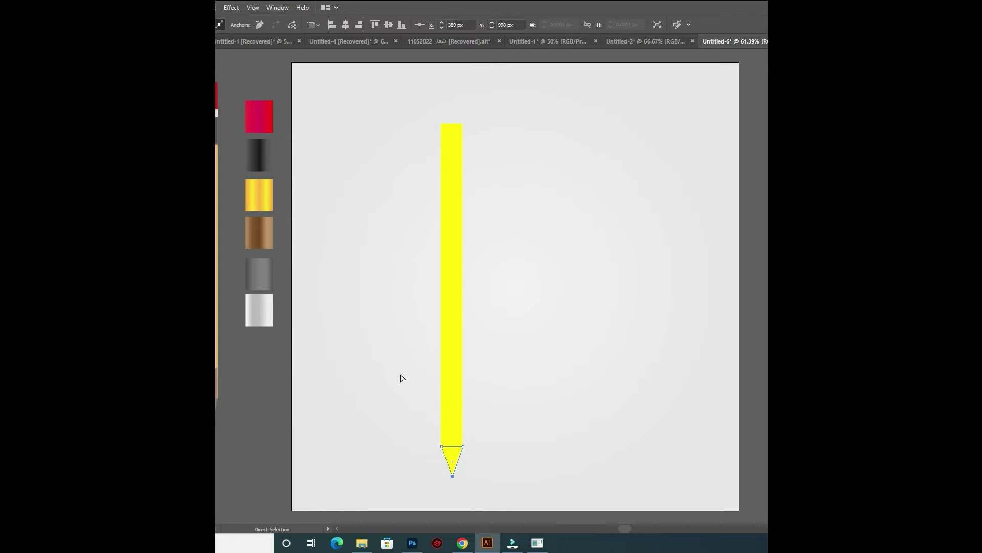
Step: Copy the small rectangle above the point to the upper end of the bar and nudge it up slightly
key("v")
left_click(446, 427)
mouse_move(448, 431)
left_mouse_down()
mouse_move(461, 145)
mouse_move(449, 111)
left_mouse_up()
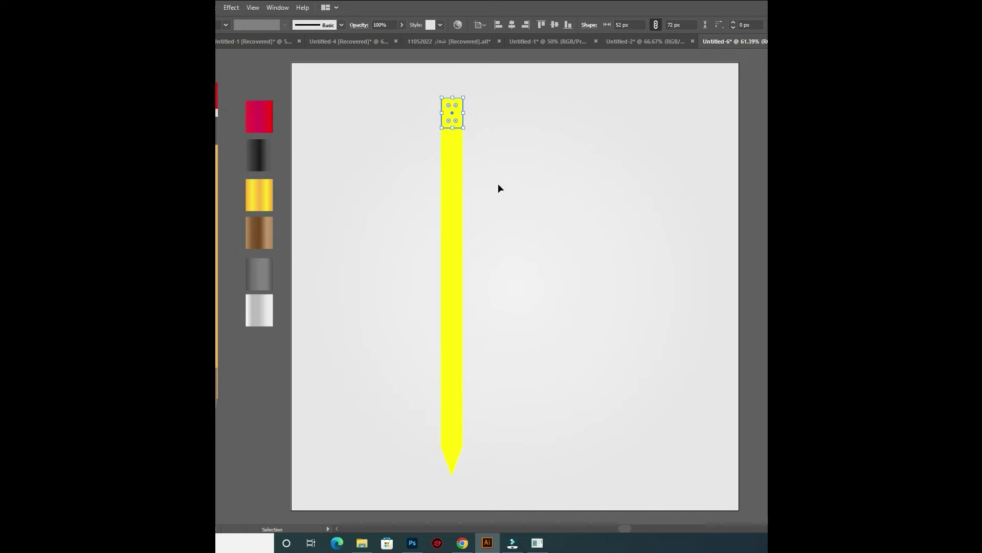
key("Up")
key("Up")
left_click(503, 195)
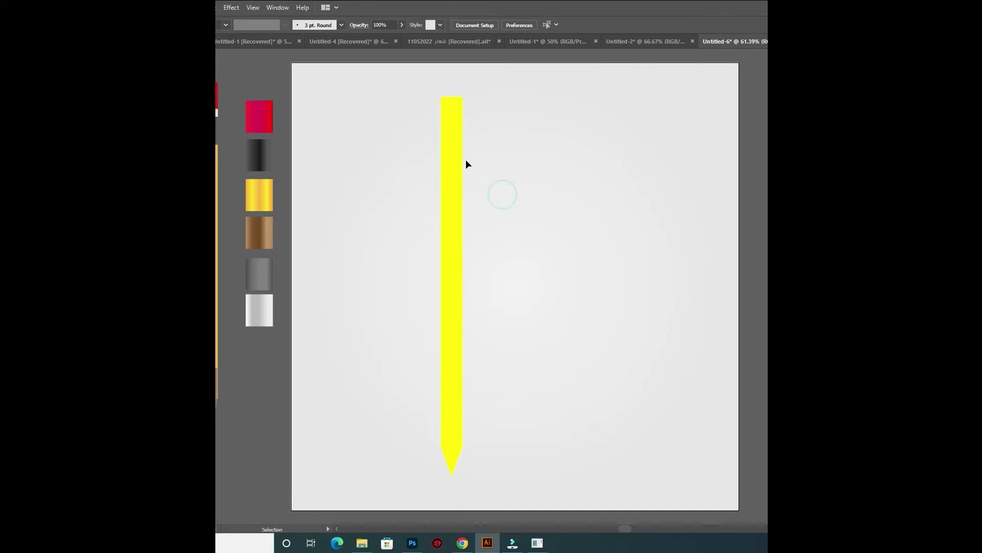
Step: Create a thin yellow band from the upper small rectangle, across its joint with the long bar
left_click(443, 121)
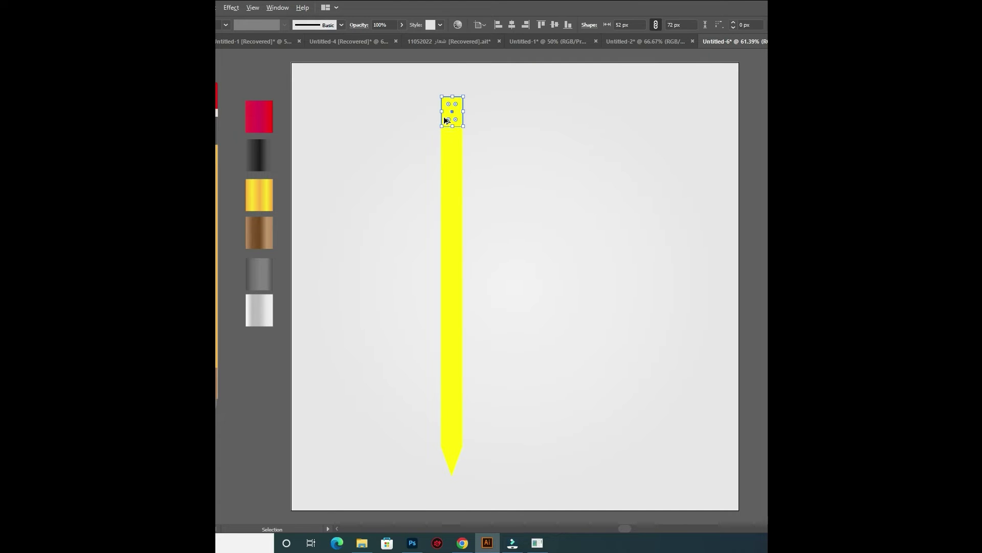
mouse_move(443, 116)
left_mouse_down()
mouse_move(453, 137)
mouse_move(445, 124)
left_mouse_up()
left_click(513, 149)
left_click(484, 205)
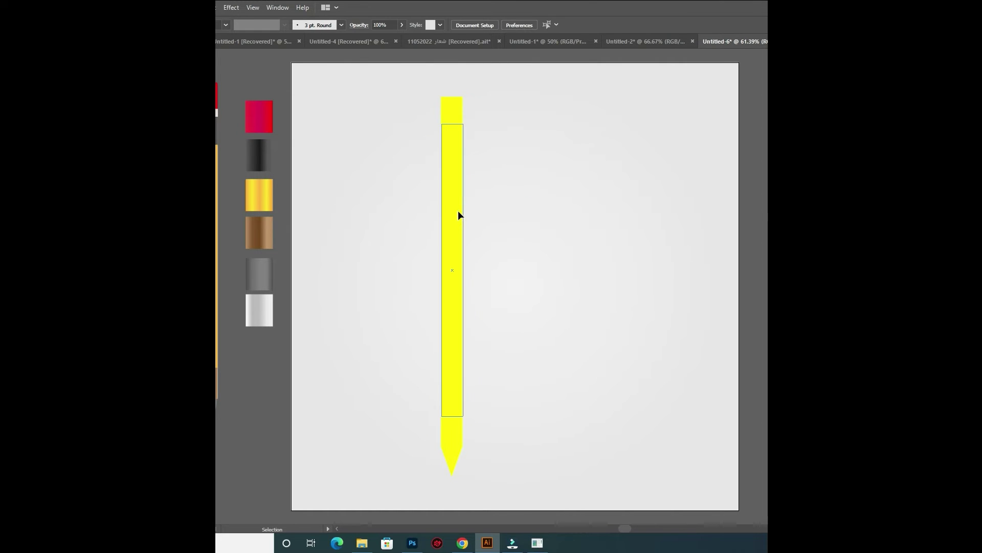
Step: Apply the yellow-gold swatch gradient to the long pencil body with the Eyedropper
left_click(434, 212)
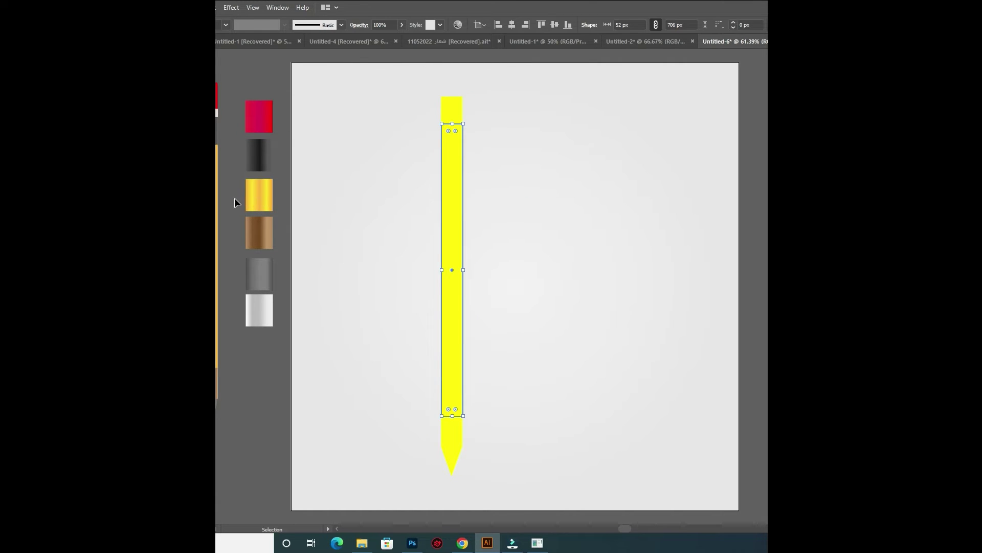
key("i")
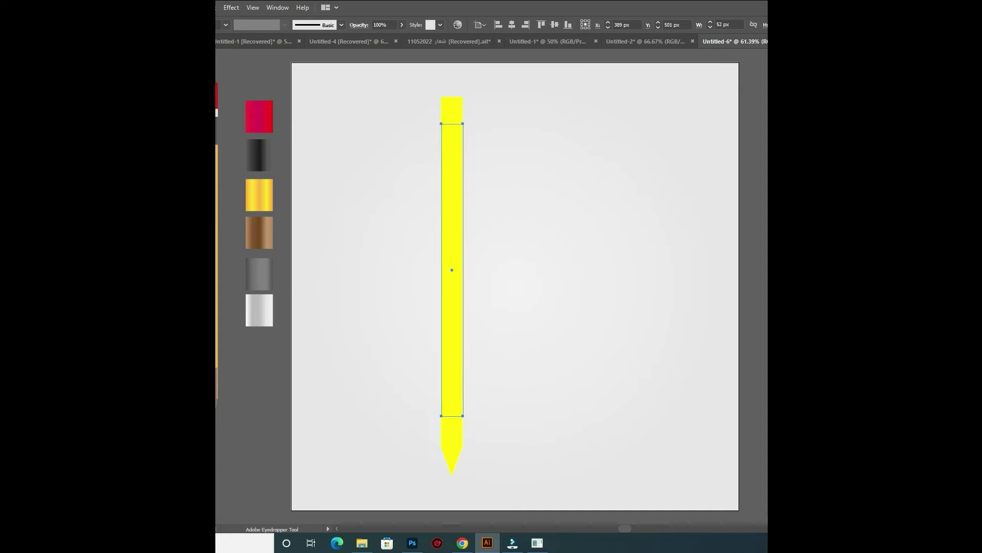
left_click(260, 194)
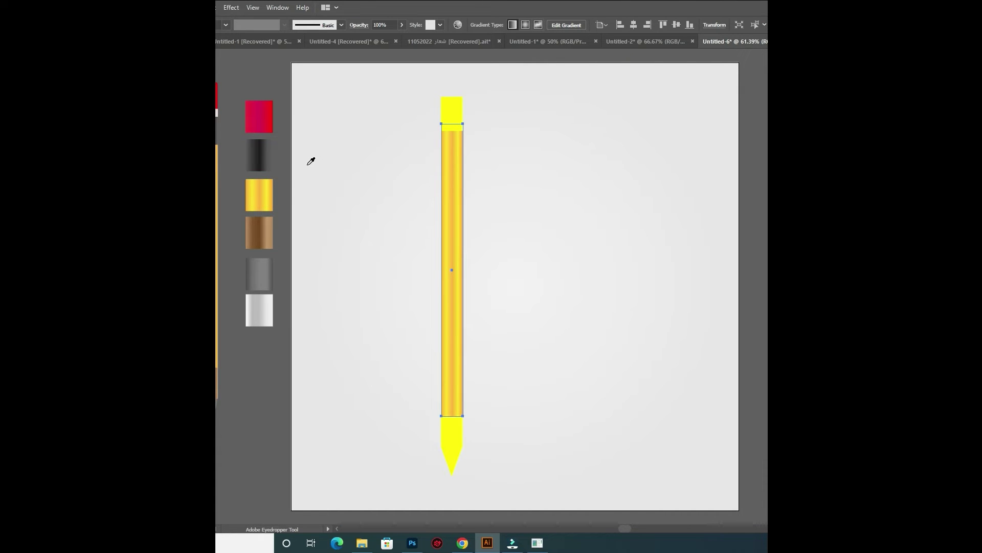
Step: Apply the brown swatch gradient to the section below the body and the mid-grey gradient to the pointed tip
left_click(456, 424, "ctrl")
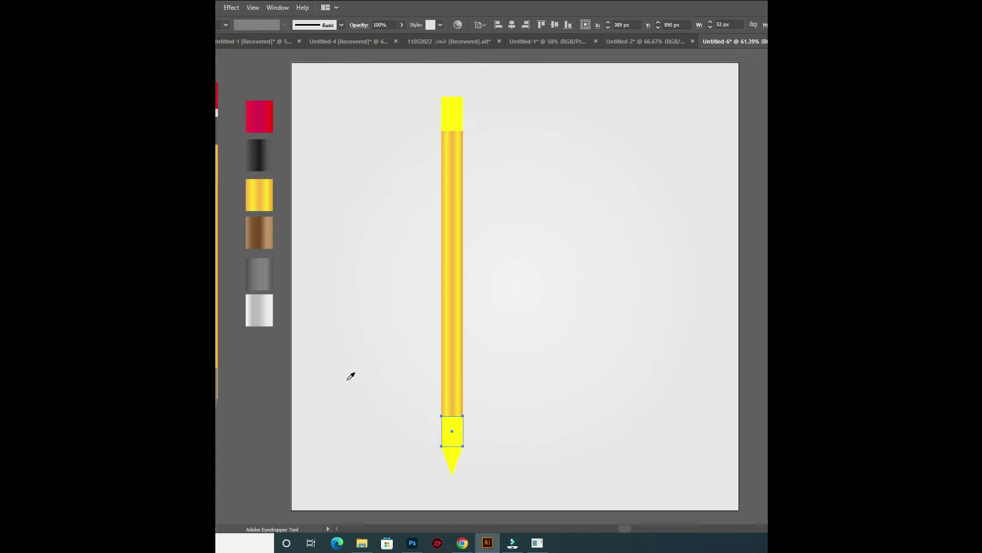
left_click(260, 230)
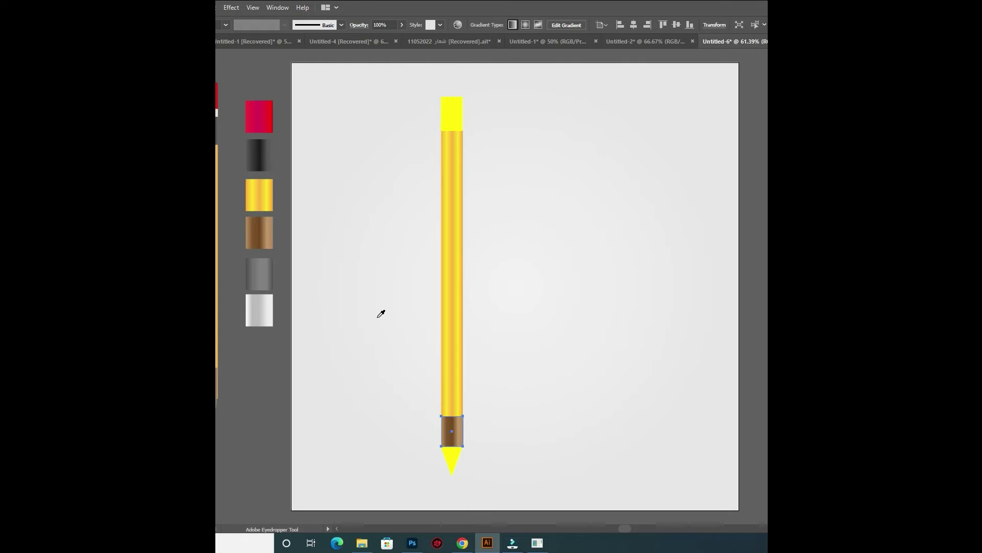
left_click(452, 457, "ctrl")
left_click(258, 274)
key("v")
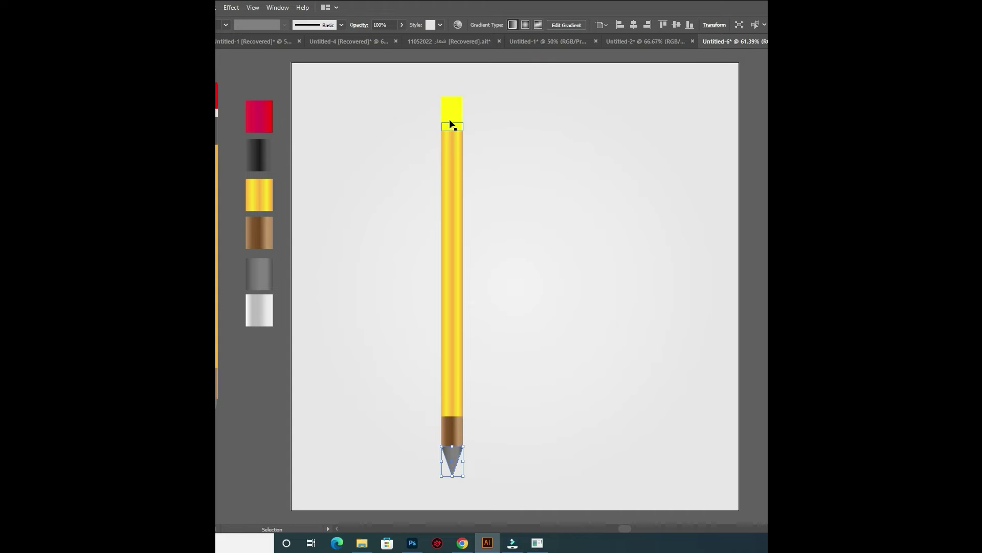
Step: Apply the light silver swatch gradient to the thin band and the red gradient to the eraser rectangle
left_click(449, 125)
key("i")
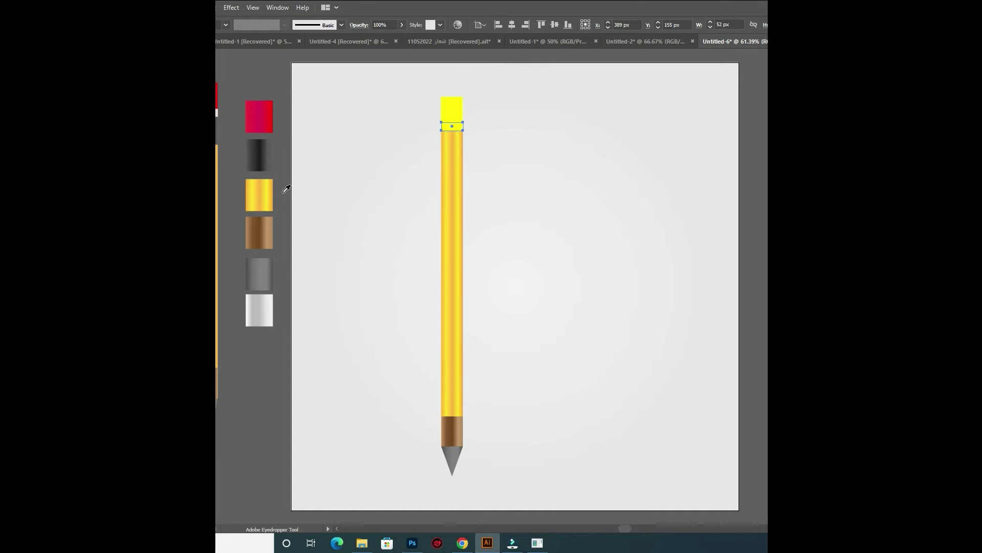
left_click(270, 303)
left_click(456, 108, "ctrl")
left_click(258, 102)
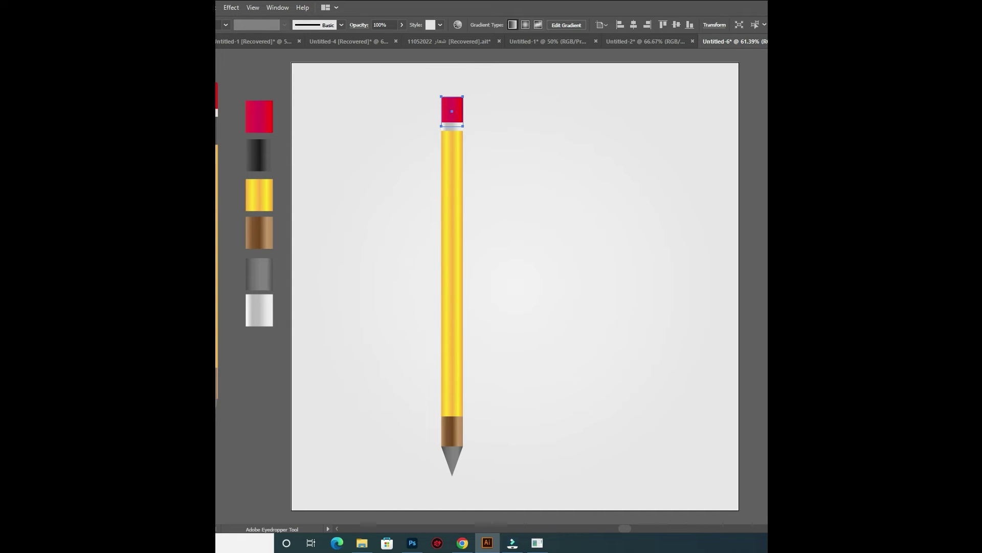
key("v")
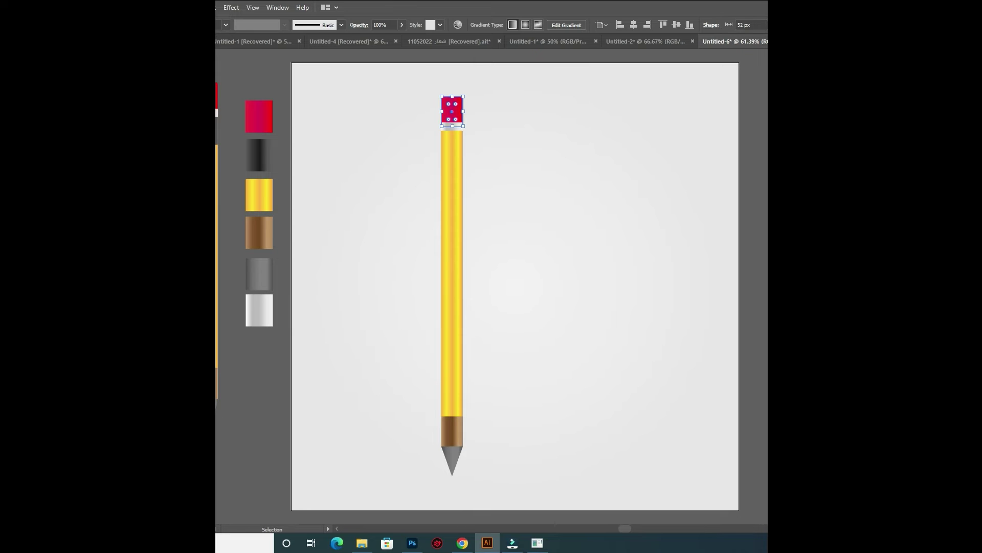
left_click(373, 126)
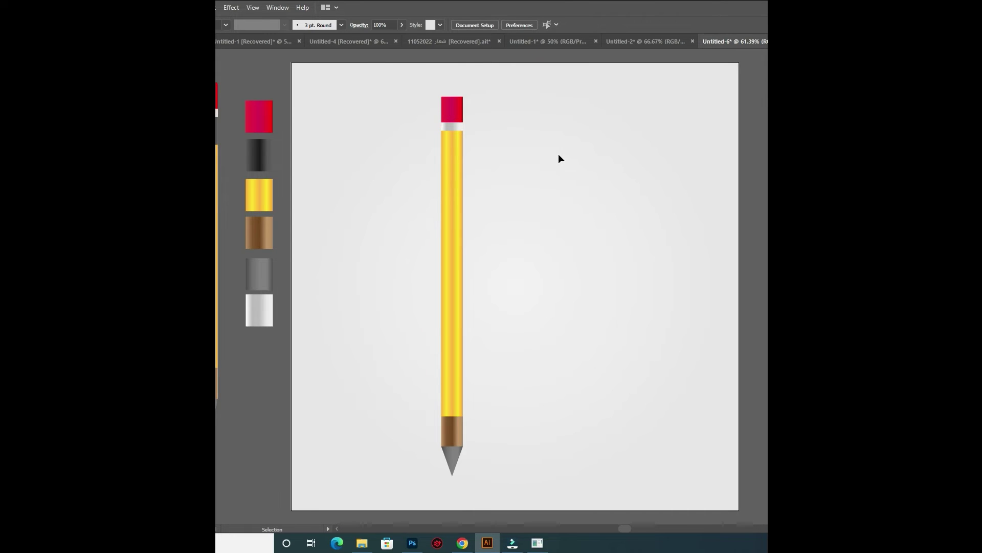
Step: Copy the red eraser rectangle and paste the copy directly in front of it
left_click(461, 104)
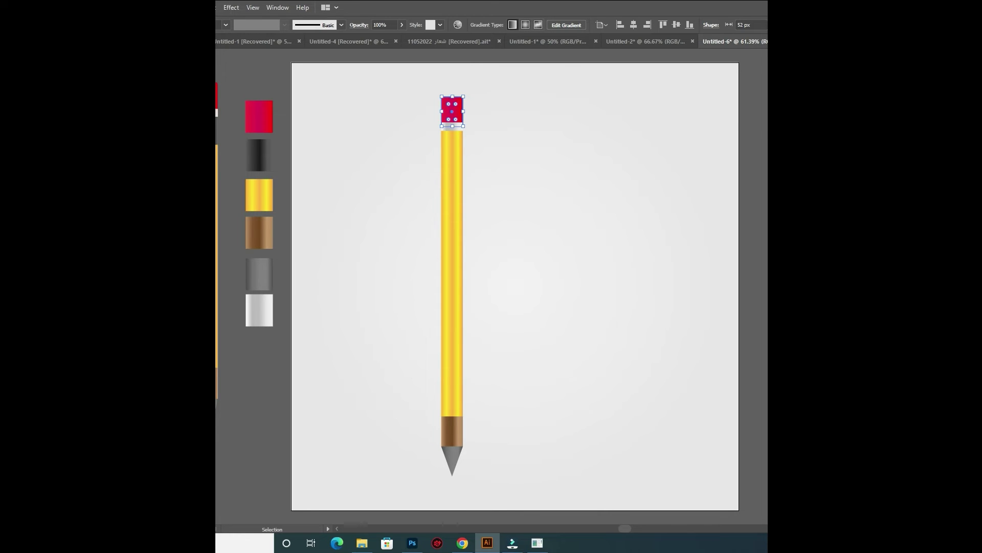
left_click(531, 128)
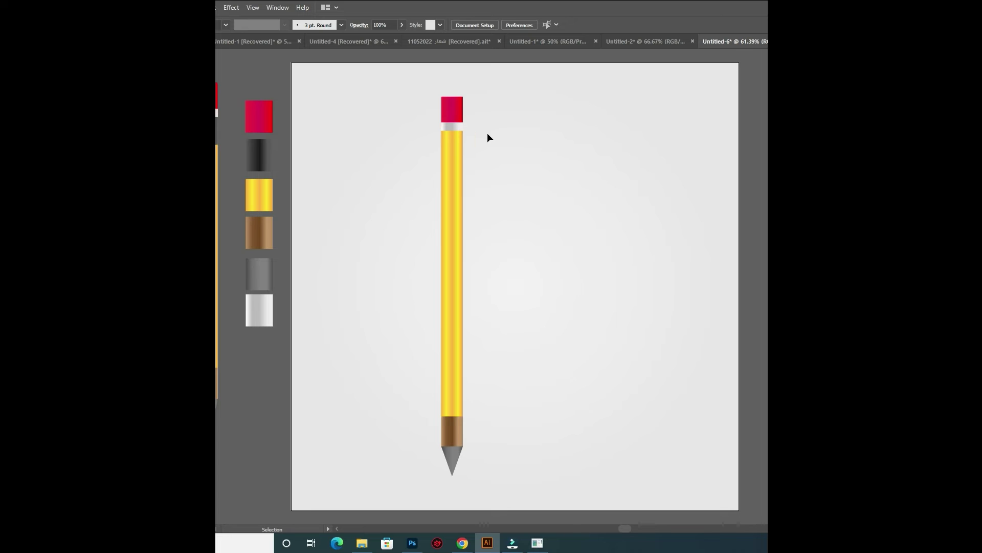
left_click(450, 120)
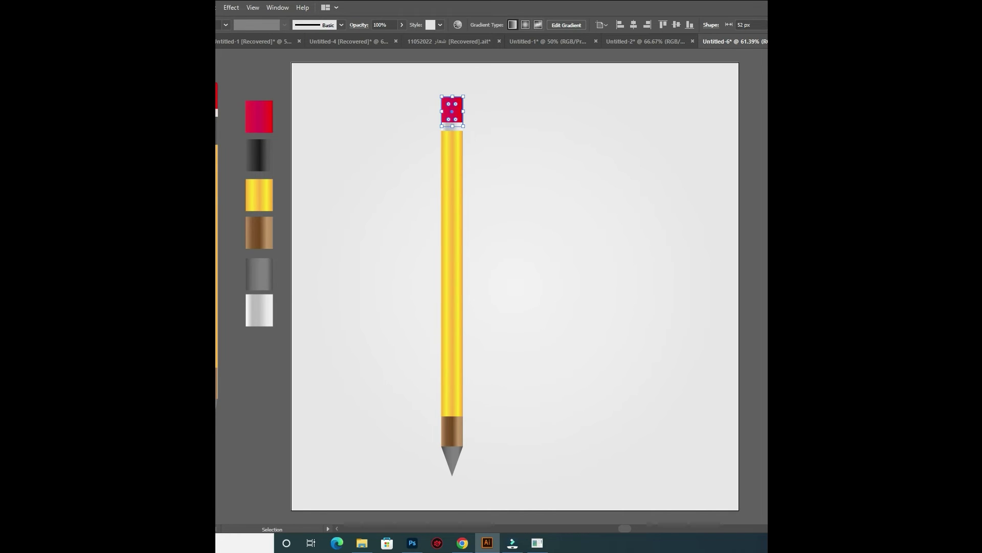
key("alt+e")
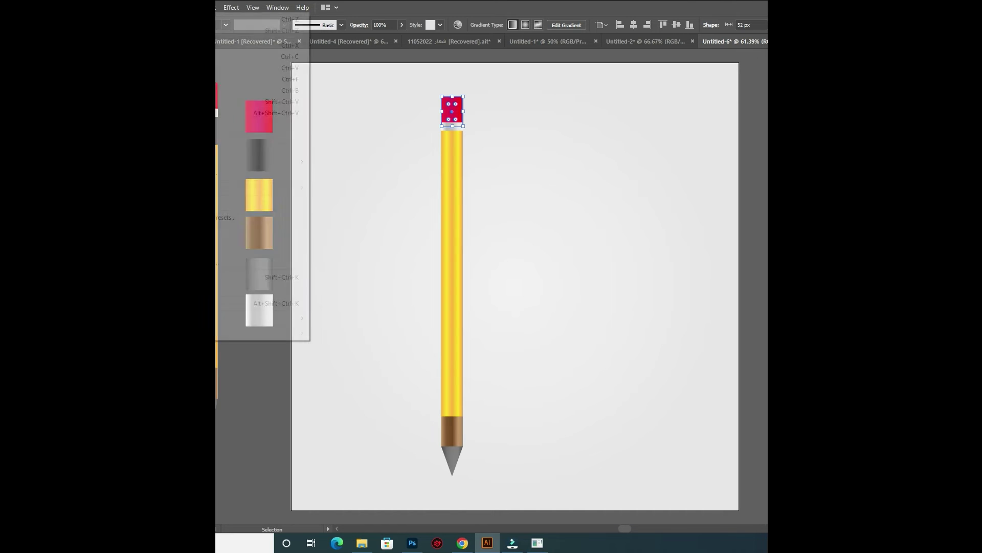
key("c")
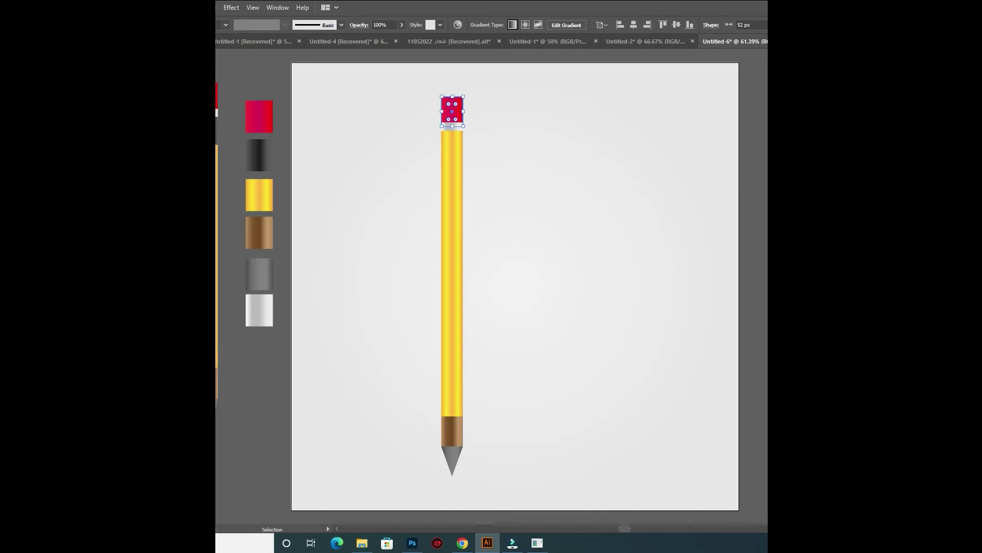
key("alt+e")
key("Down")
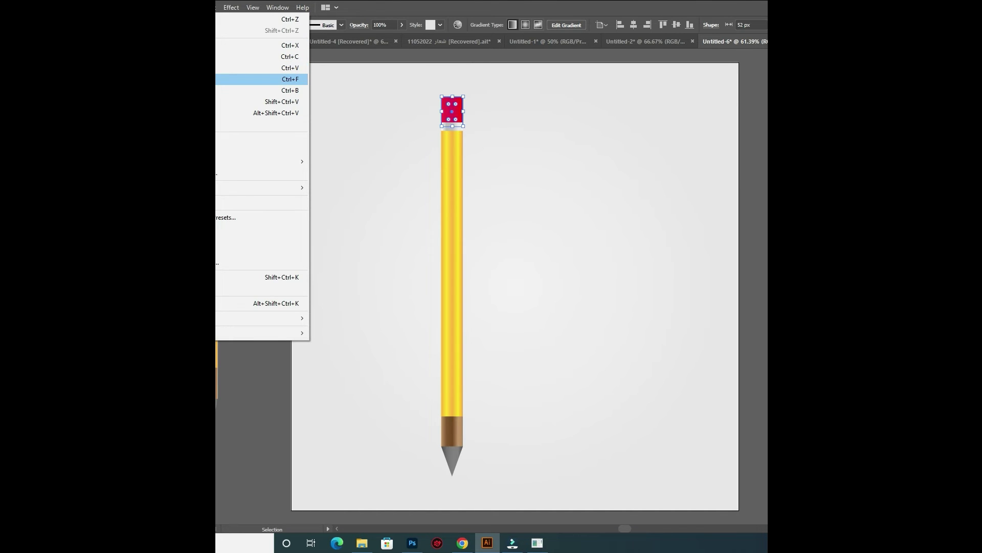
key("Return")
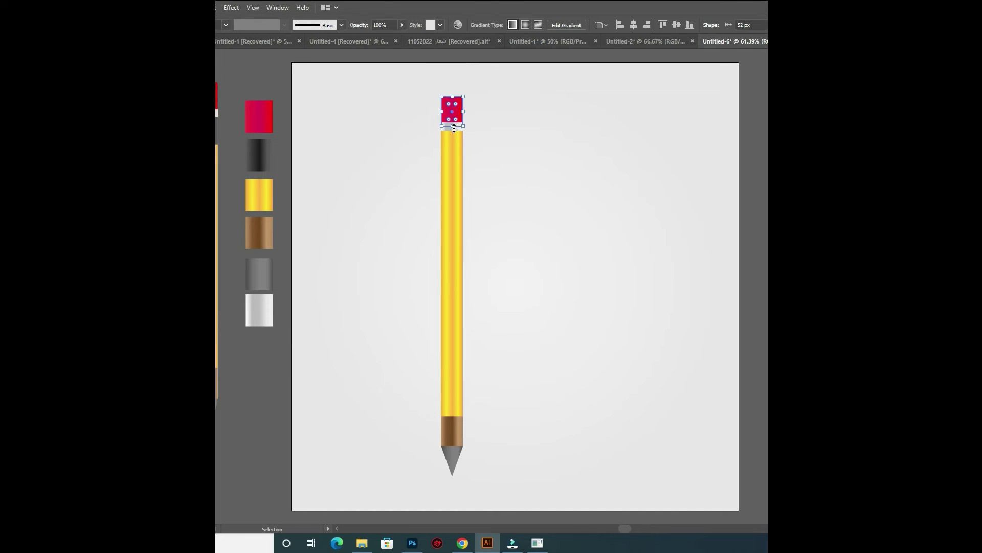
Step: Shorten the pasted eraser copy into a shallow strip and nudge it up past the eraser's upper edge
left_click_drag(454, 129, 454, 104)
key("Up")
key("Up")
key("Up")
key("Up")
key("Up")
key("Up")
key("Up")
key("Up")
Step: Round the corners of the shallow red strip on top of the eraser
key("a")
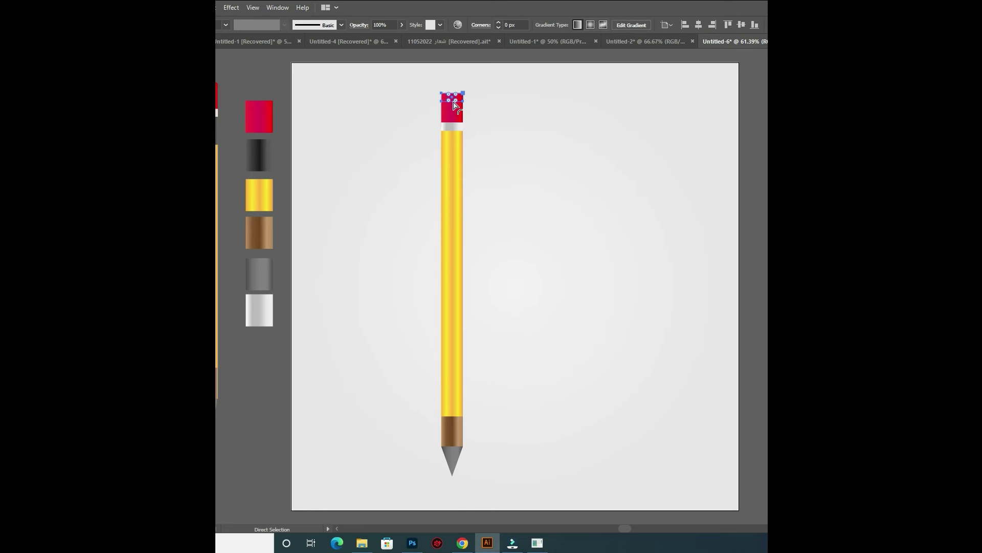
left_click_drag(454, 102, 454, 104)
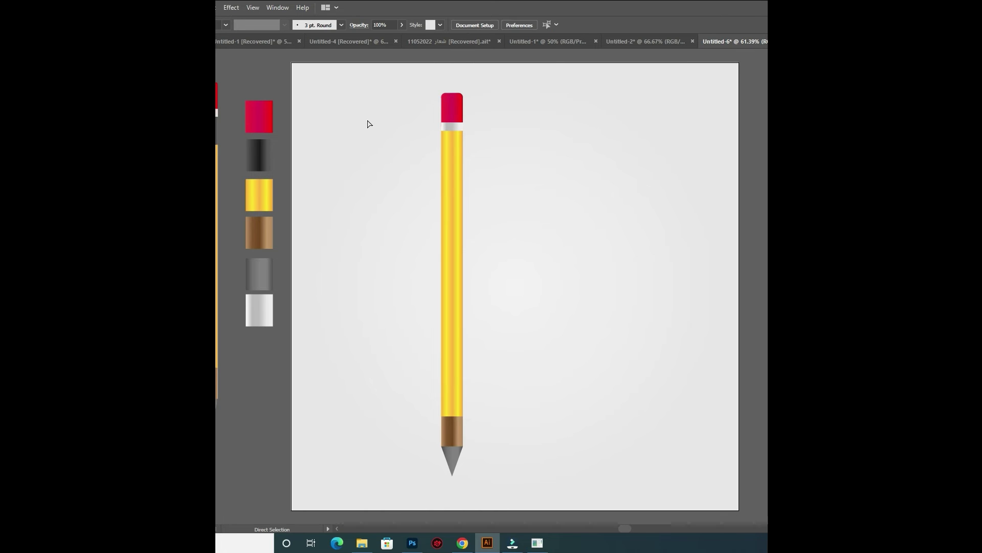
Step: Select all the pencil's parts together and narrow the whole pencil slightly to about 46 px wide, keeping its height
key("v")
mouse_move(417, 80)
left_mouse_down()
mouse_move(461, 480)
mouse_move(484, 496)
left_mouse_up()
left_click_drag(464, 285, 460, 286)
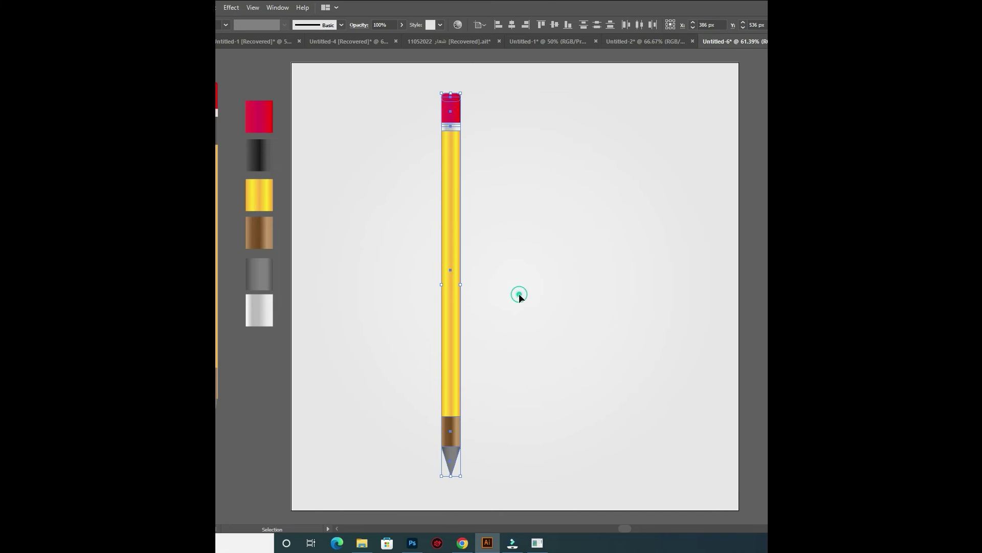
left_click(519, 295)
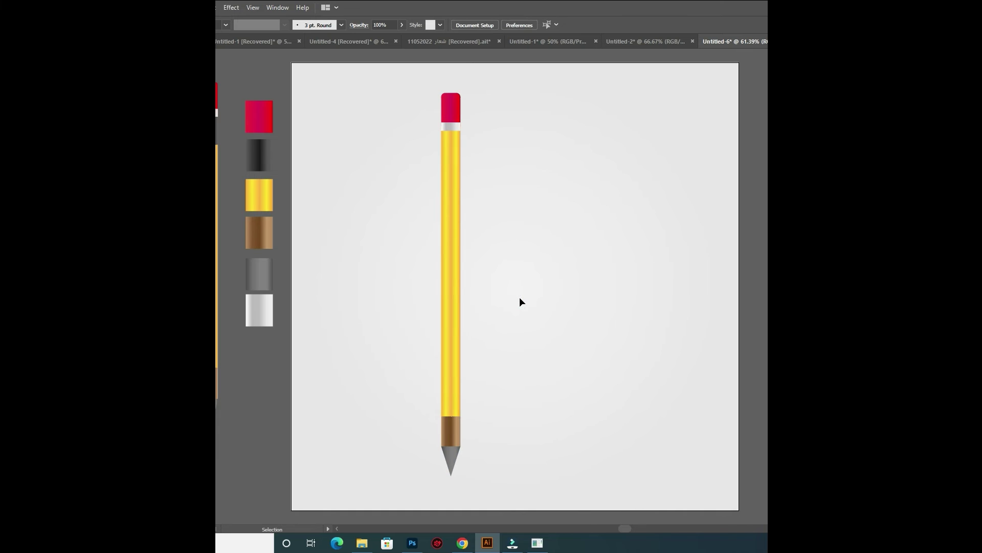
Step: Reposition the middle colour stops of the yellow body's gradient to form a broader orange band along its centre
left_click(454, 255)
key("g")
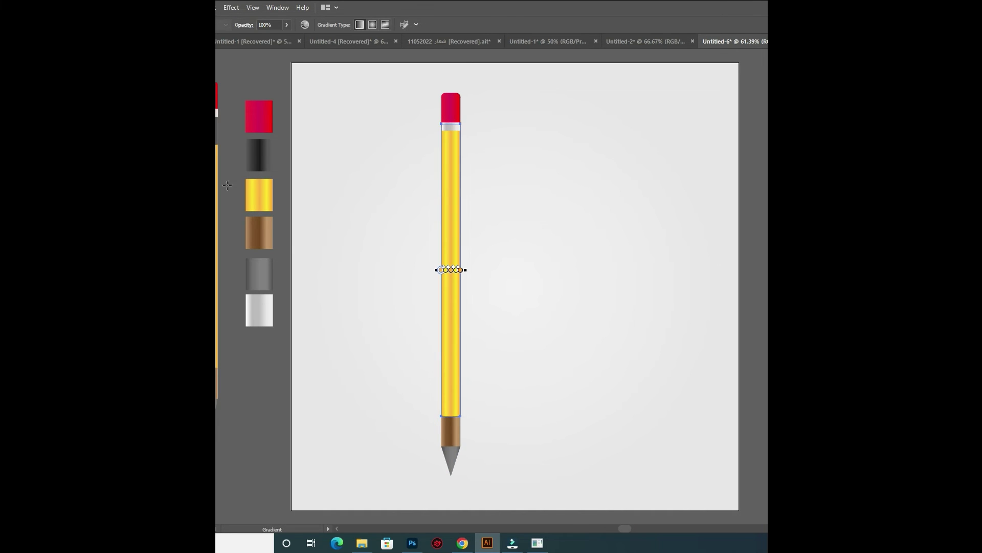
left_click(450, 269)
left_click_drag(456, 270, 457, 270)
left_click_drag(456, 270, 452, 270)
left_click_drag(453, 270, 450, 269)
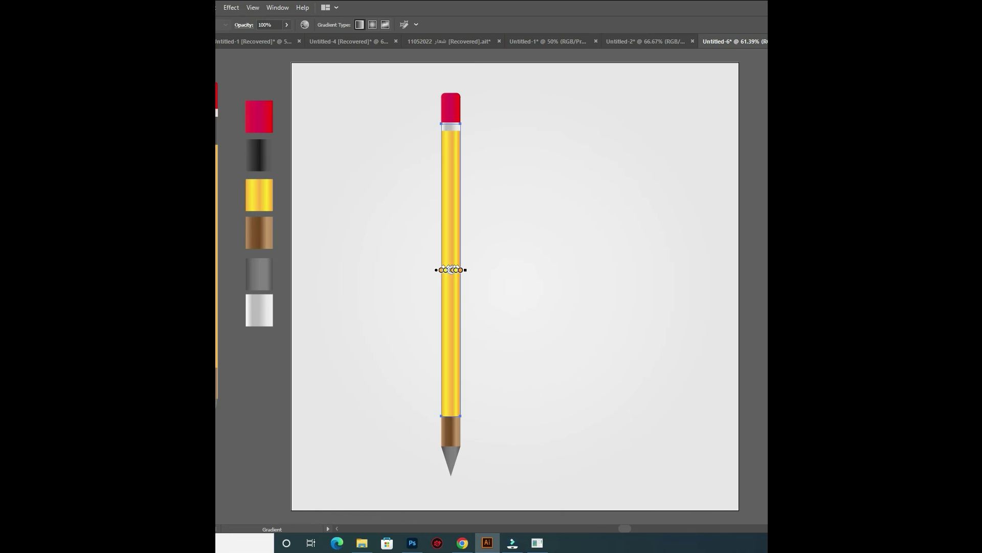
left_click_drag(451, 269, 447, 269)
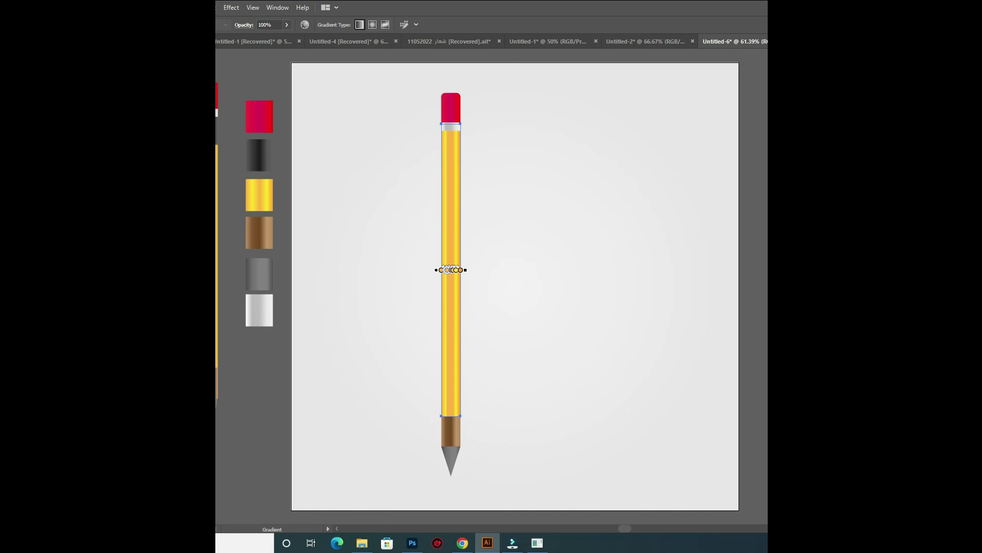
left_click_drag(447, 270, 454, 269)
key("v")
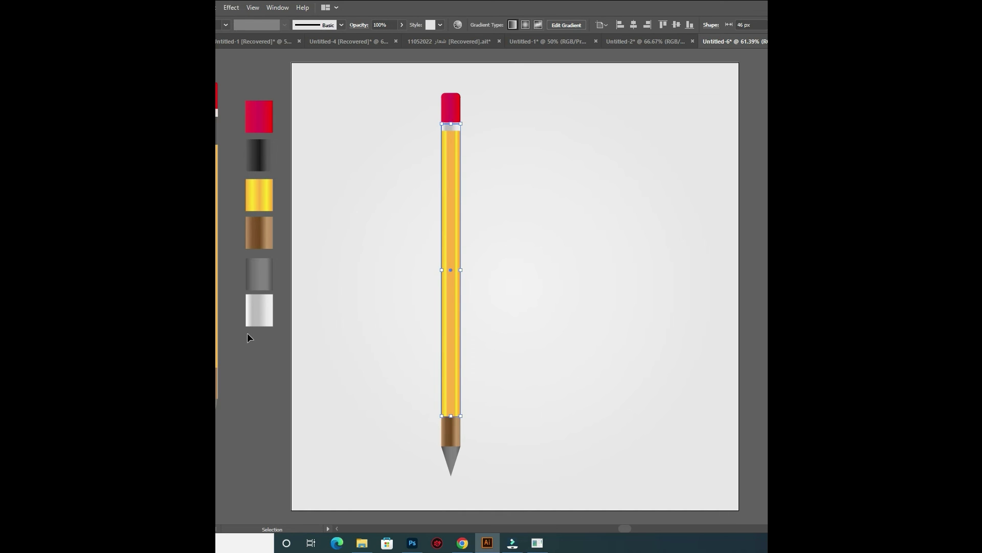
left_click(345, 368)
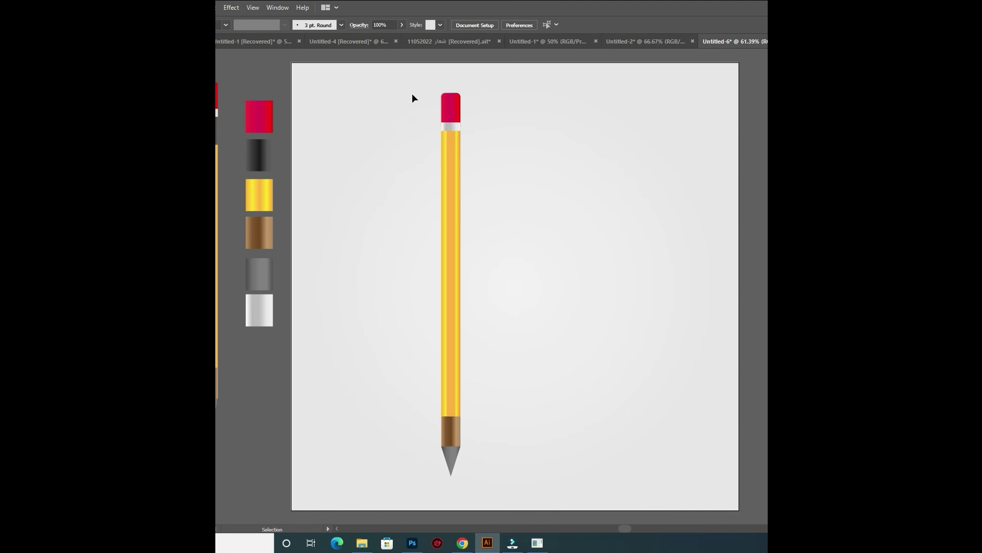
Step: Make the complete pencil even slimmer by moving its right edge inward, keeping the left edge and height fixed
left_click_drag(417, 84, 467, 488)
left_click(461, 287)
left_click_drag(461, 287, 456, 285)
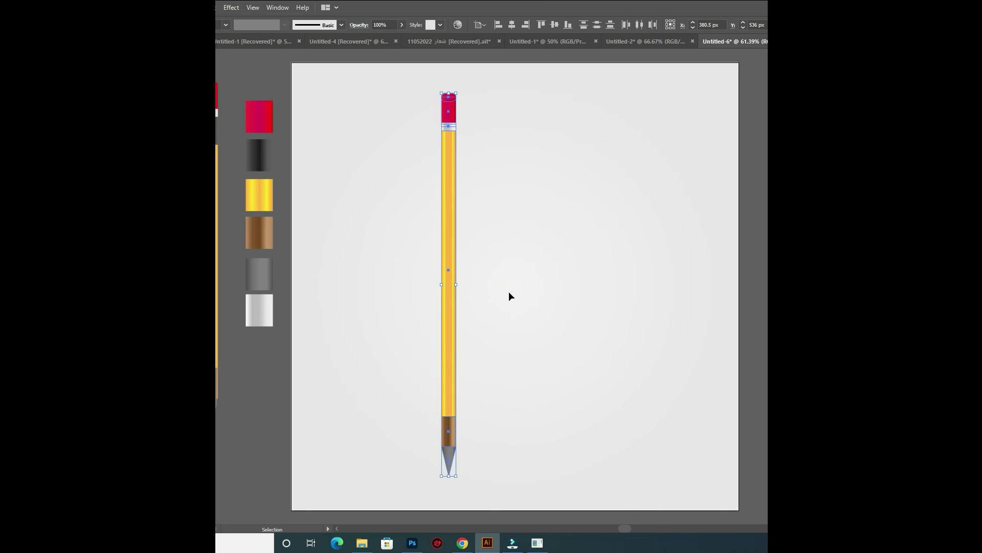